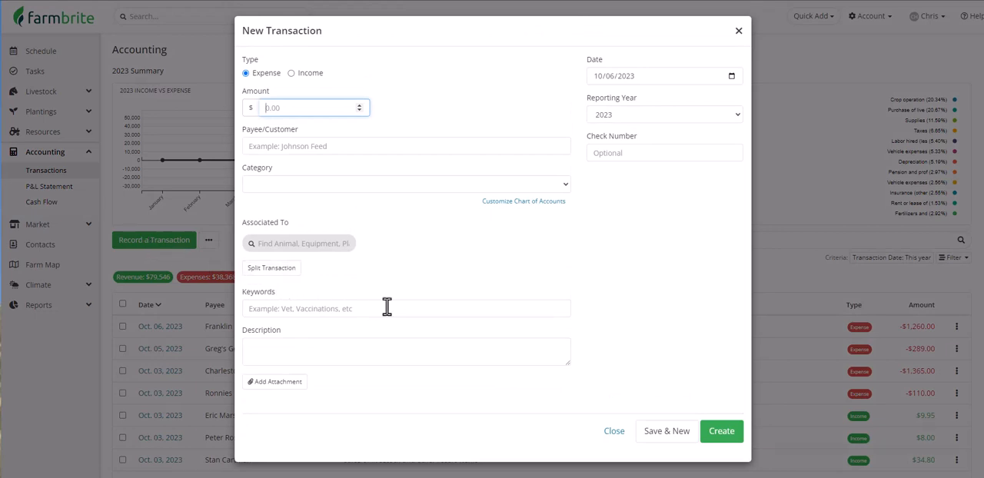
- Close the empty new transaction form and view the accounting help articles
left_click(609, 432)
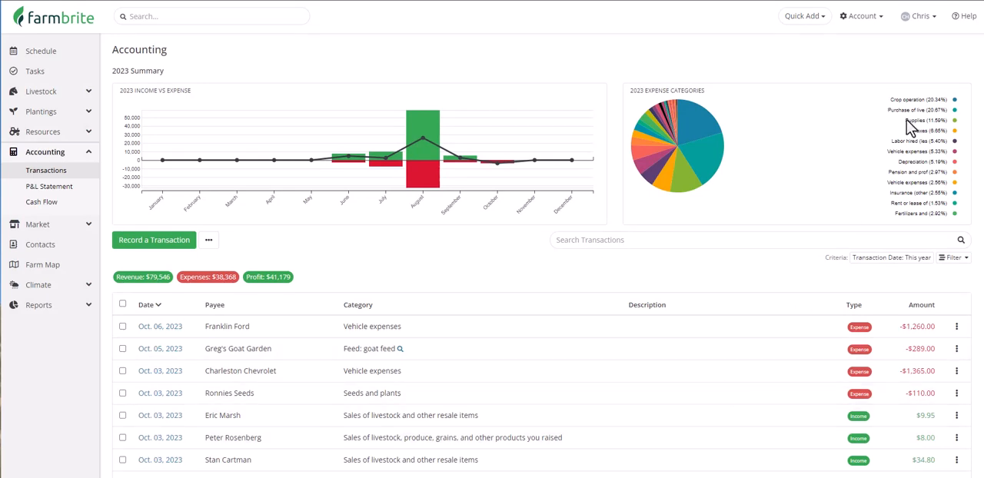
left_click(962, 23)
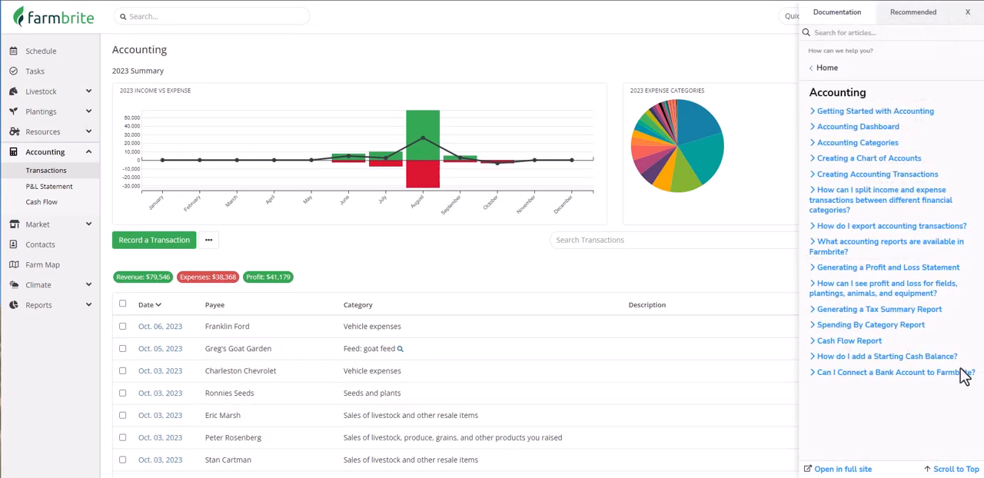
left_click(970, 19)
- Open the account's Chart of Accounts, review the default transaction categories, and choose to customize the defaults
left_click(865, 16)
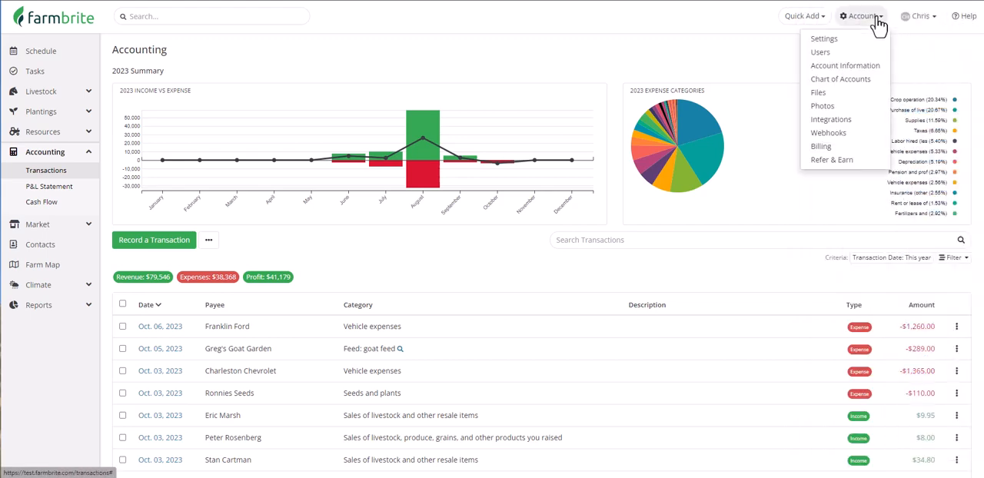
left_click(875, 80)
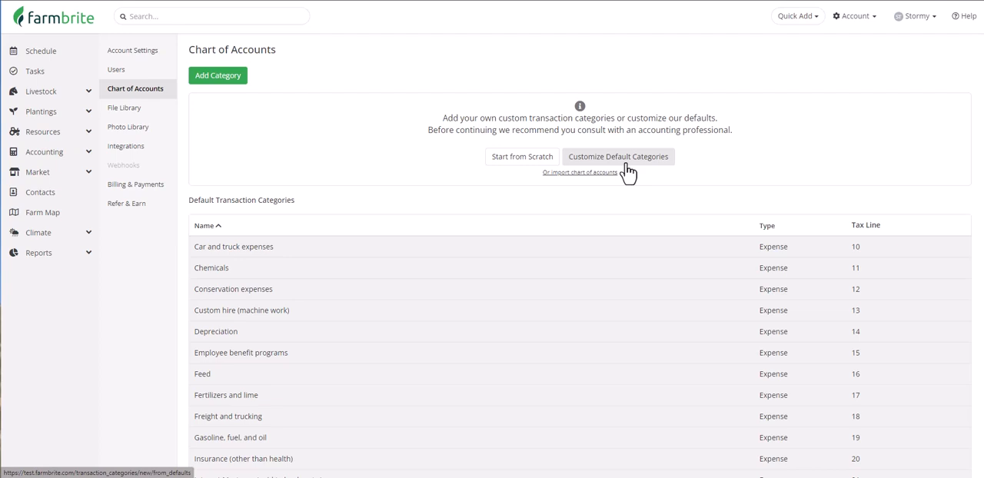
scroll(635, 188, "down", 2)
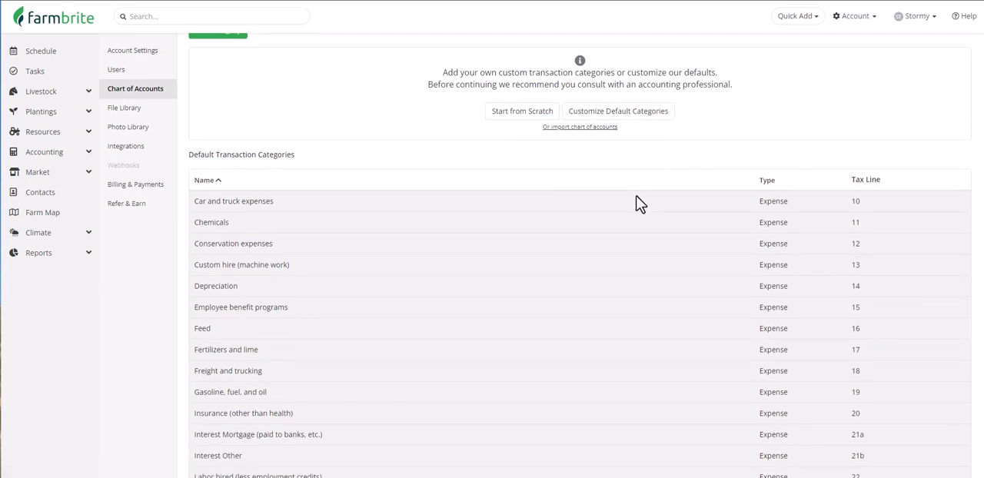
scroll(638, 204, "down", 3)
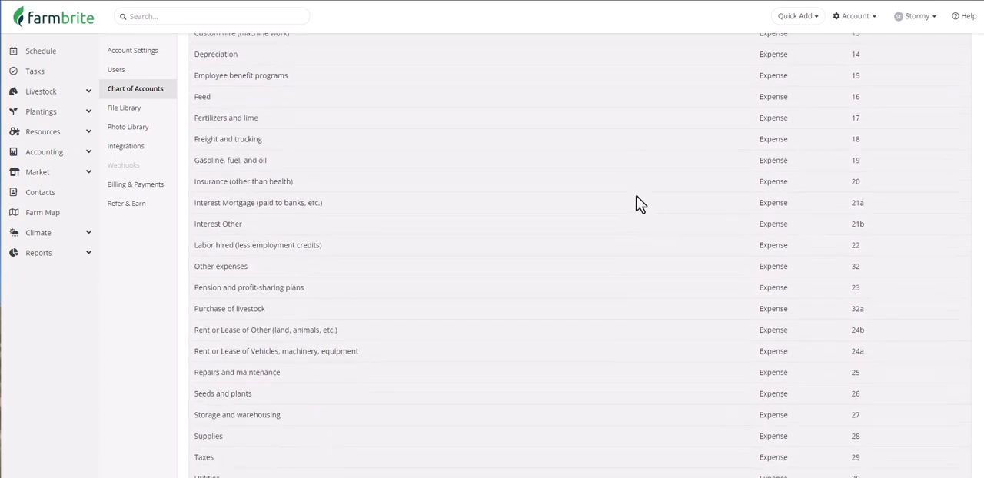
scroll(638, 204, "down", 2)
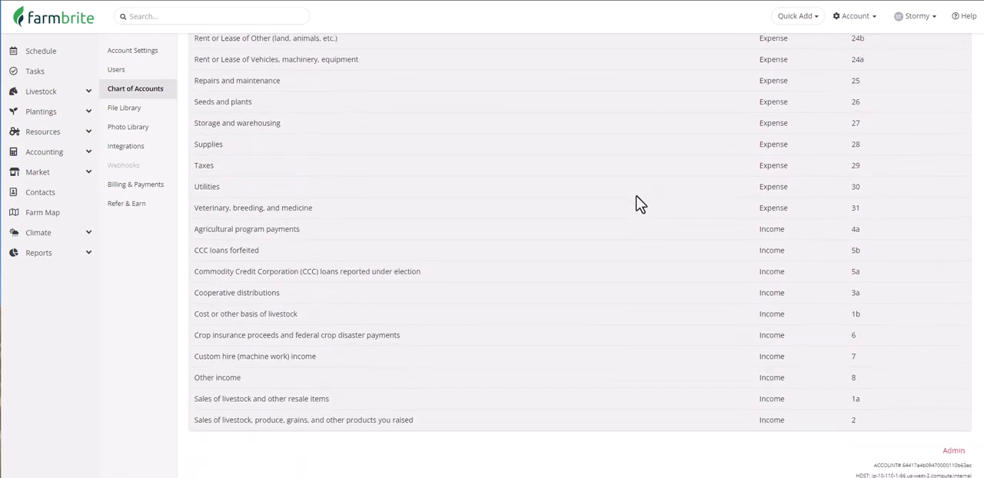
scroll(638, 204, "up", 3)
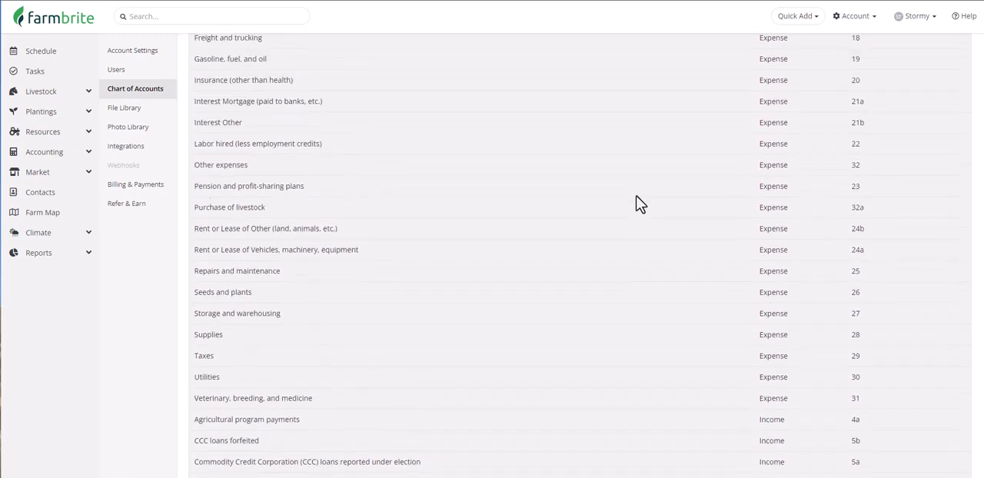
scroll(638, 204, "up", 3)
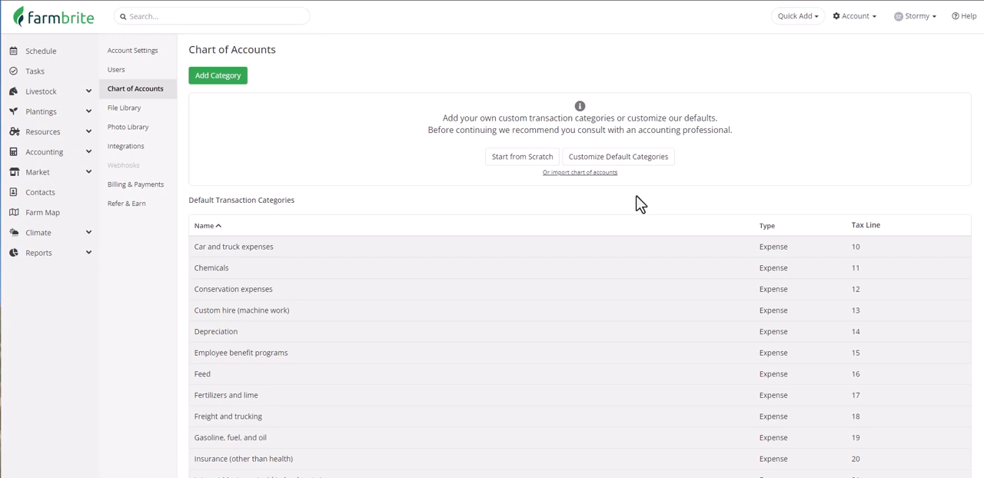
left_click(640, 158)
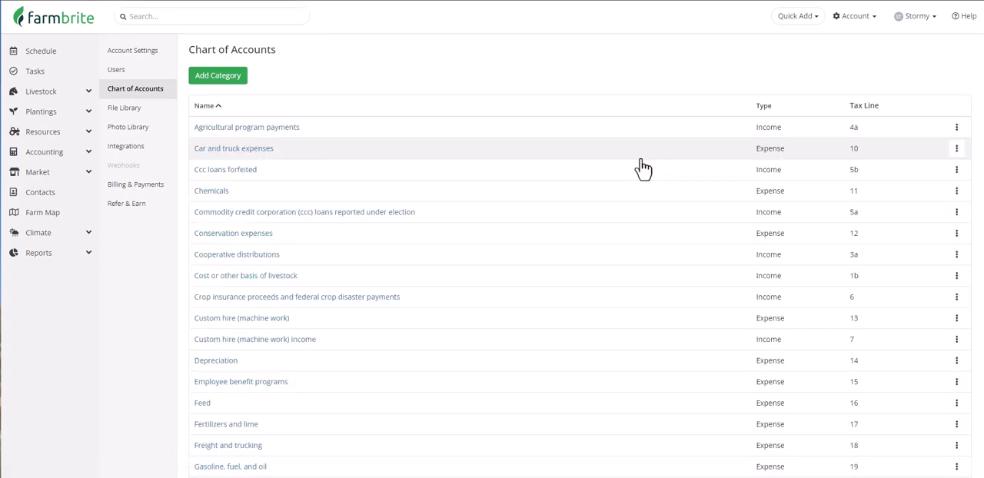
- Start a new expense category named Cattle feed with Feed as its parent category
left_click(243, 81)
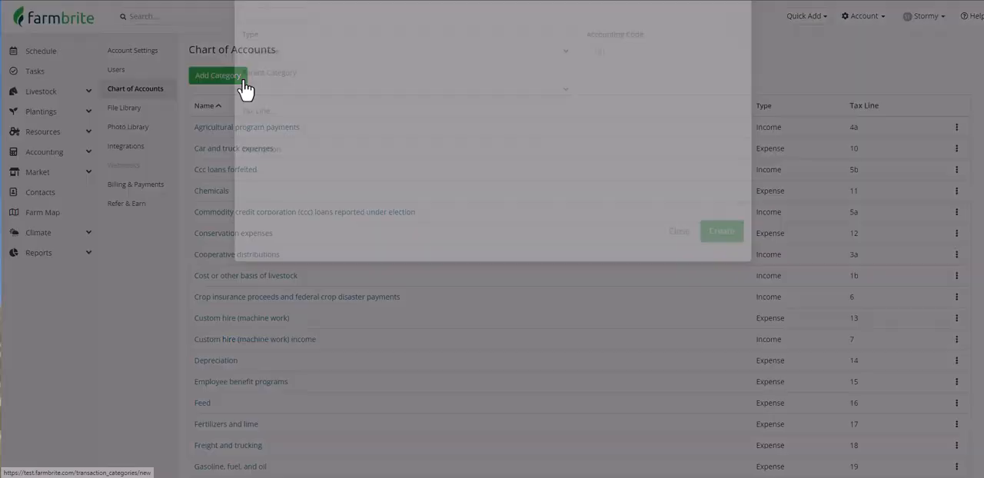
type("Cattle fe")
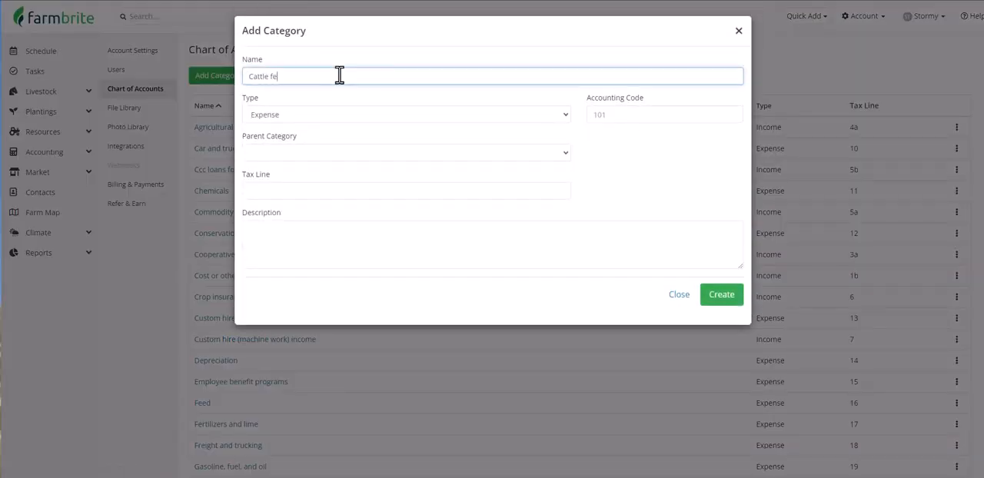
type("ed")
left_click(317, 153)
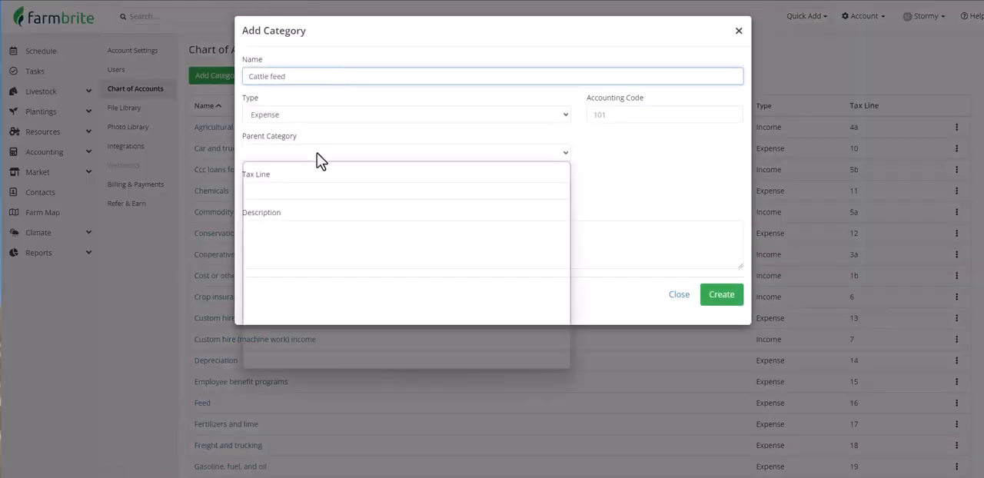
left_click(339, 254)
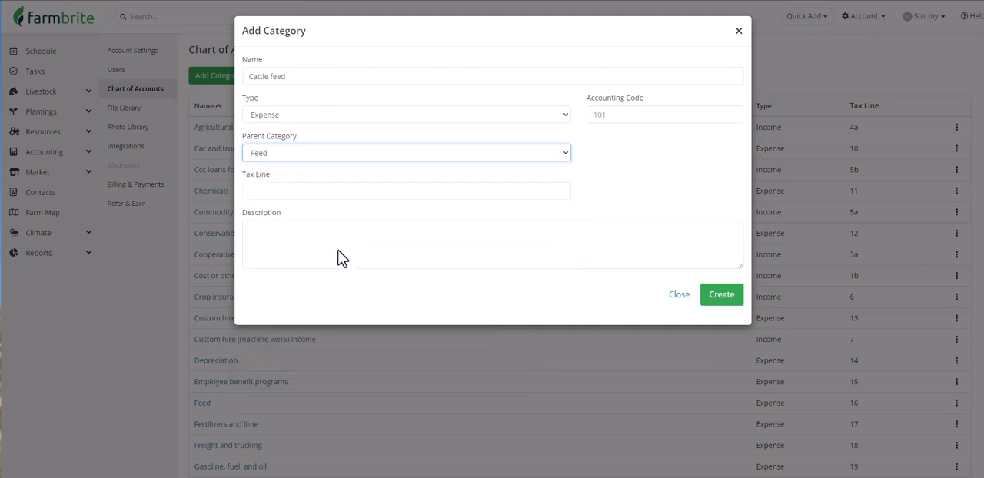
- Give the category the tax line 16: Feed and accounting code 256, and create it
left_click(349, 192)
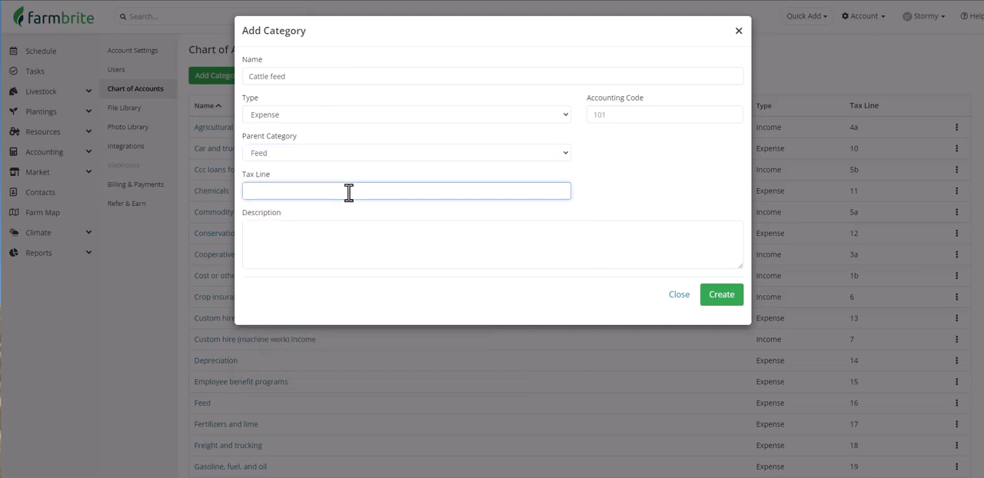
type("16")
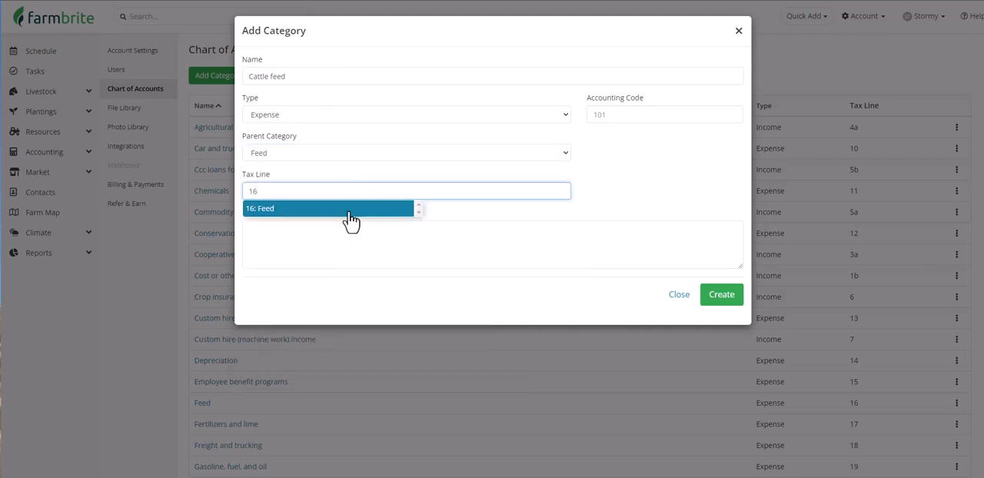
left_click(349, 210)
left_click(640, 117)
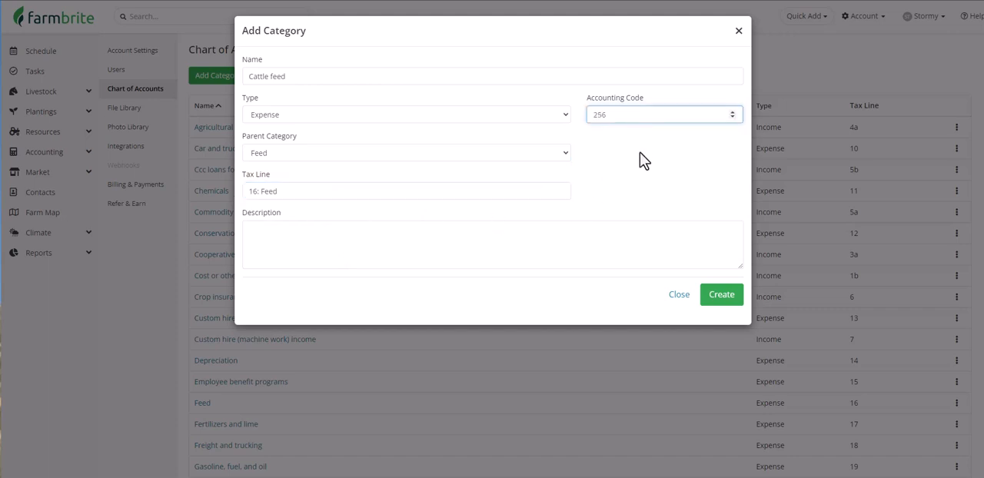
type("256")
left_click(713, 297)
scroll(712, 290, "down", 2)
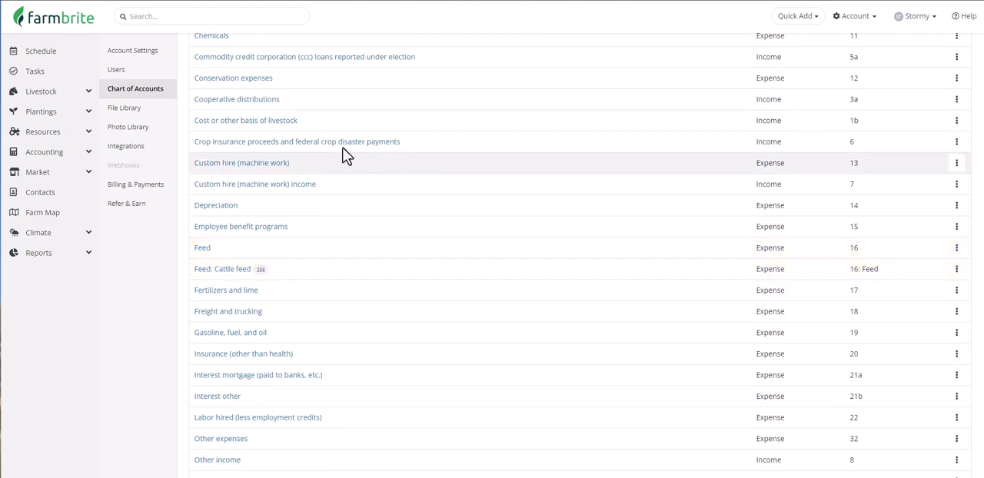
- Start a new accounting expense transaction of $100 with Springfield Supplies as the payee
left_click(66, 157)
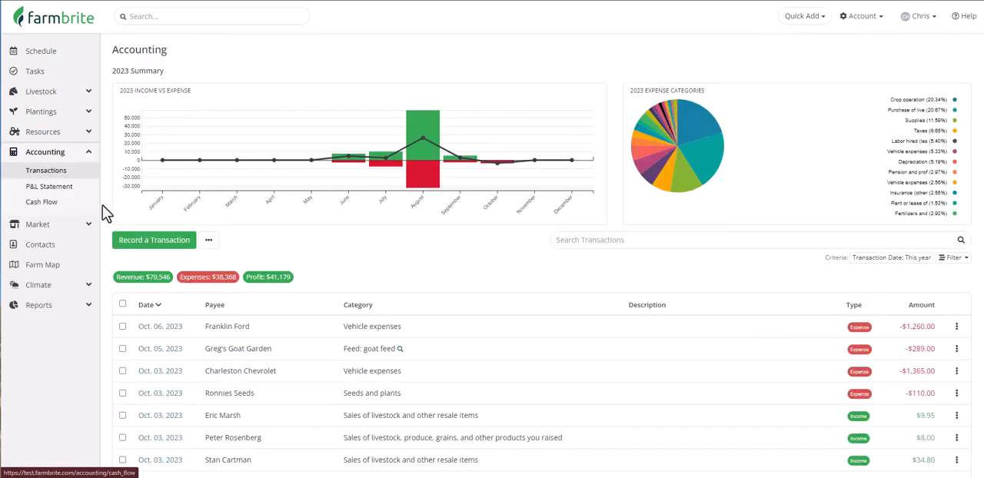
left_click(139, 243)
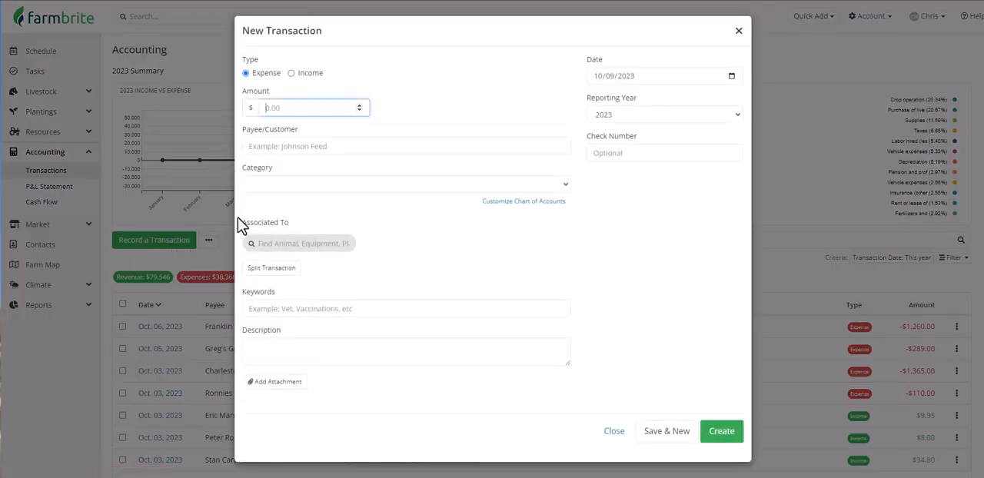
left_click(303, 108)
type("100")
left_click(305, 145)
type("Springfield Supplies")
left_click(325, 167)
- Split off $50 of the transaction as Feed: Chicken feed, associated to Chickens - Rhode Island Reds
left_click(272, 269)
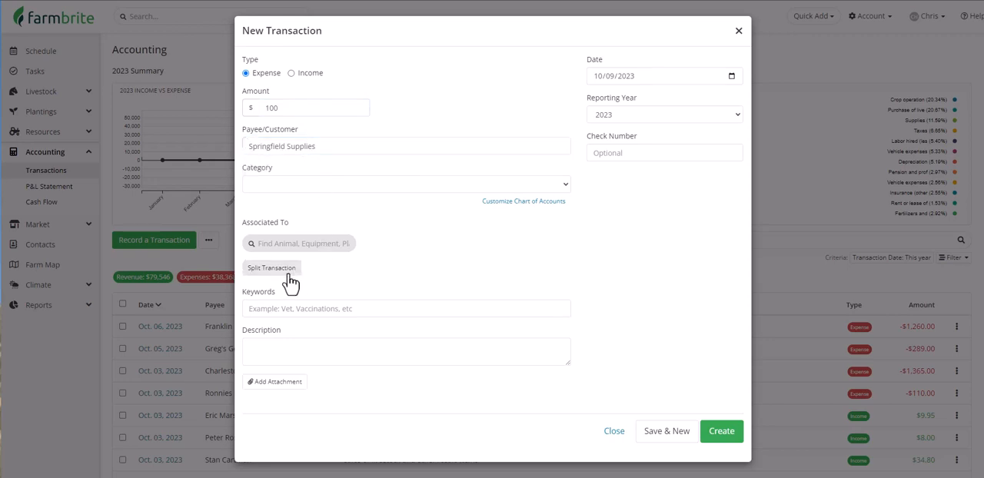
type("50")
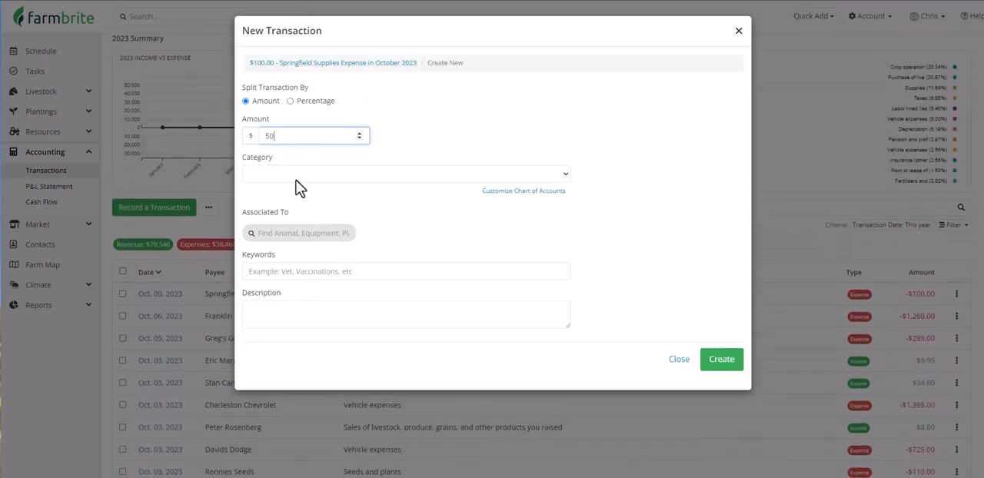
left_click(302, 174)
left_click(323, 312)
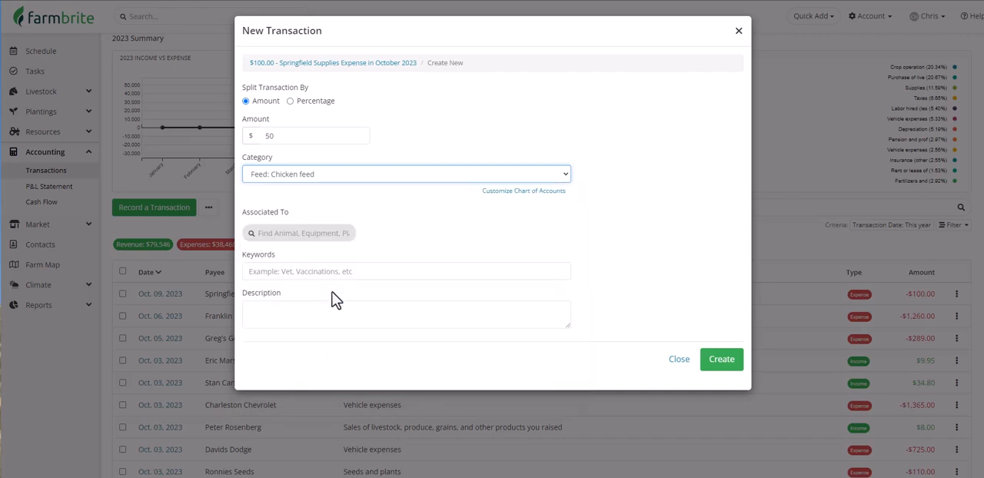
left_click(334, 234)
type("chick")
left_click(338, 263)
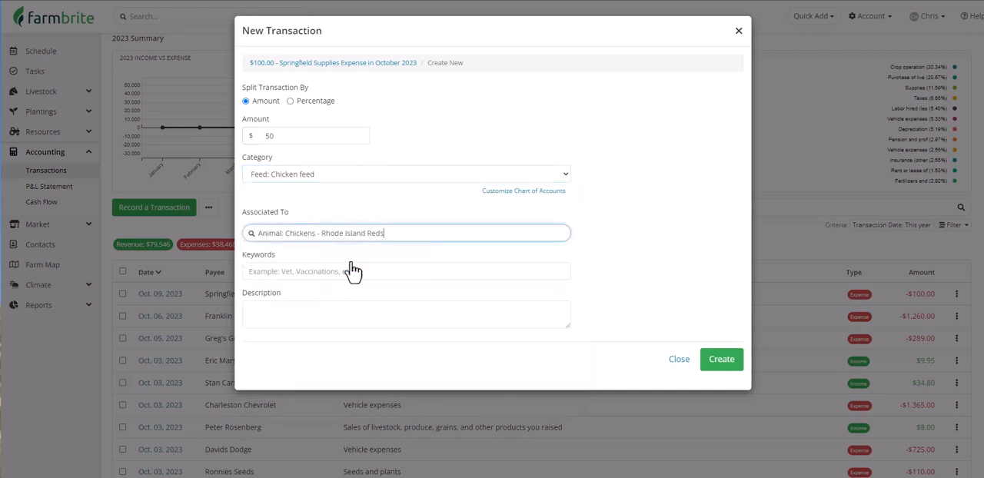
left_click(715, 364)
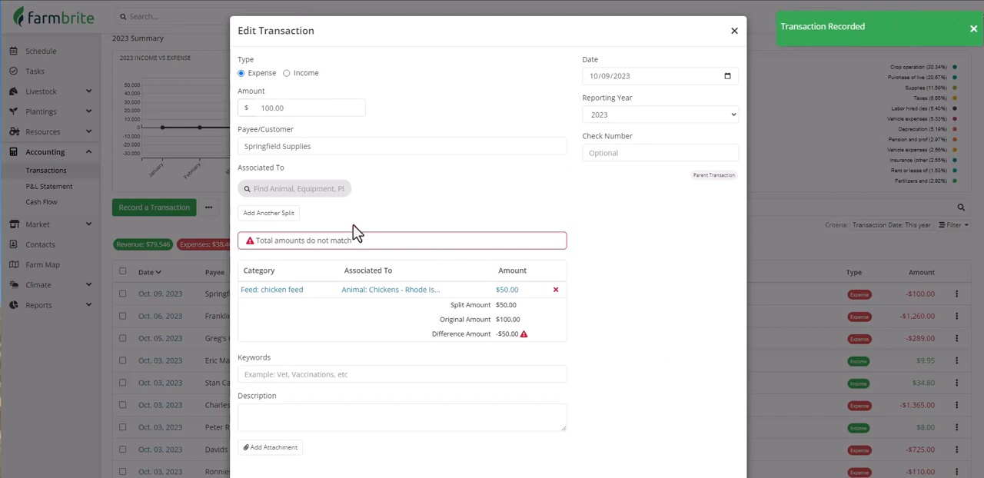
- Add another split of $40 for Fertilizers and lime, associated to the Peppers ((Hot)), Thai Dragon plant
left_click(286, 213)
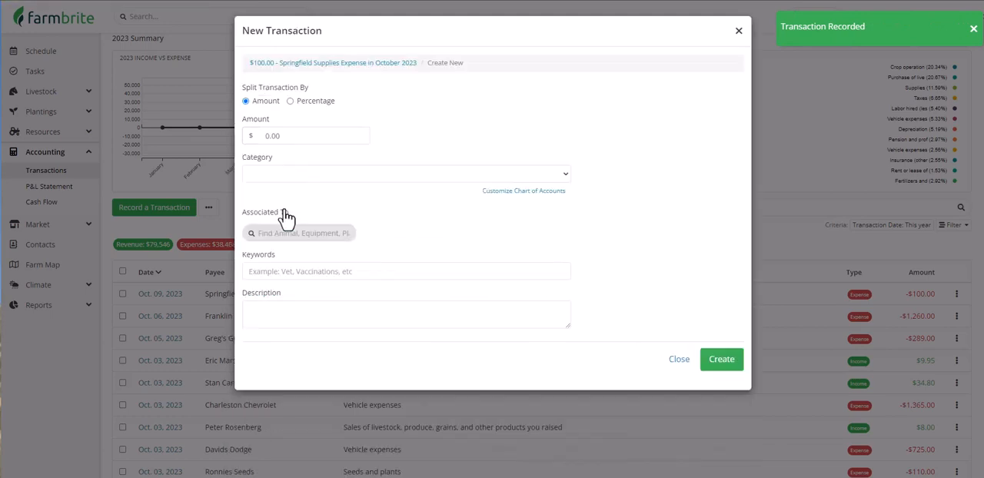
left_click(292, 136)
type("40")
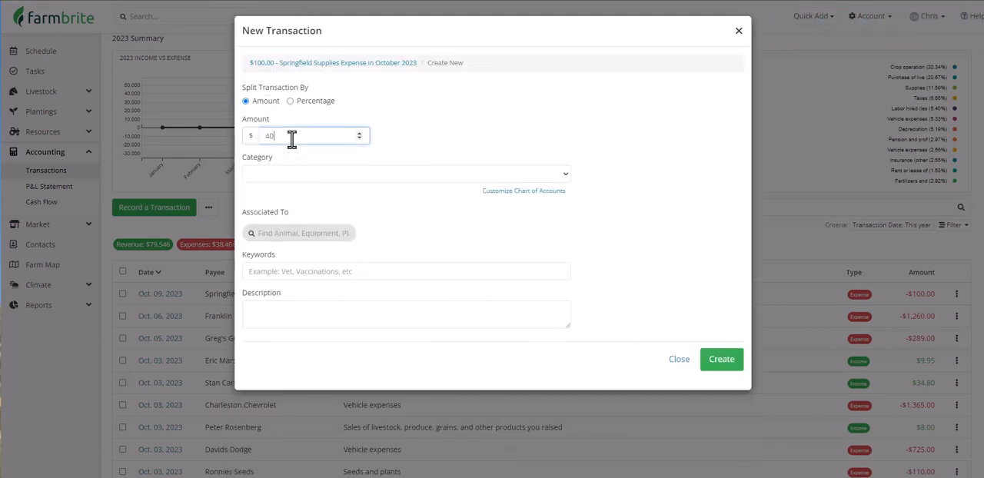
left_click(302, 177)
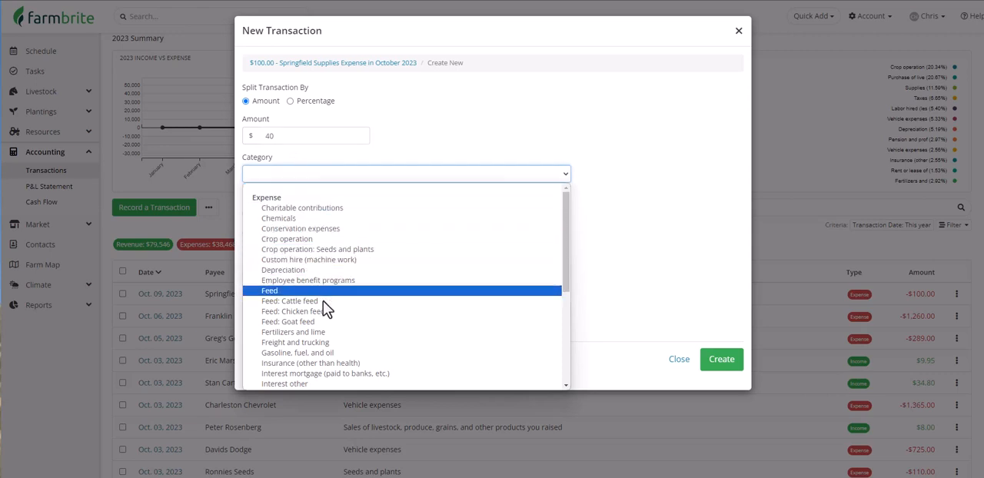
left_click(328, 333)
left_click(328, 233)
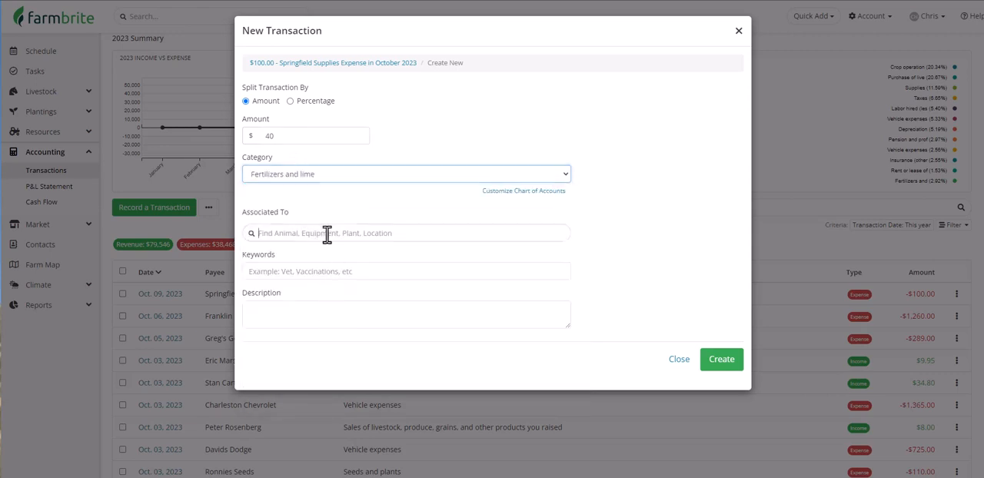
type("pepp")
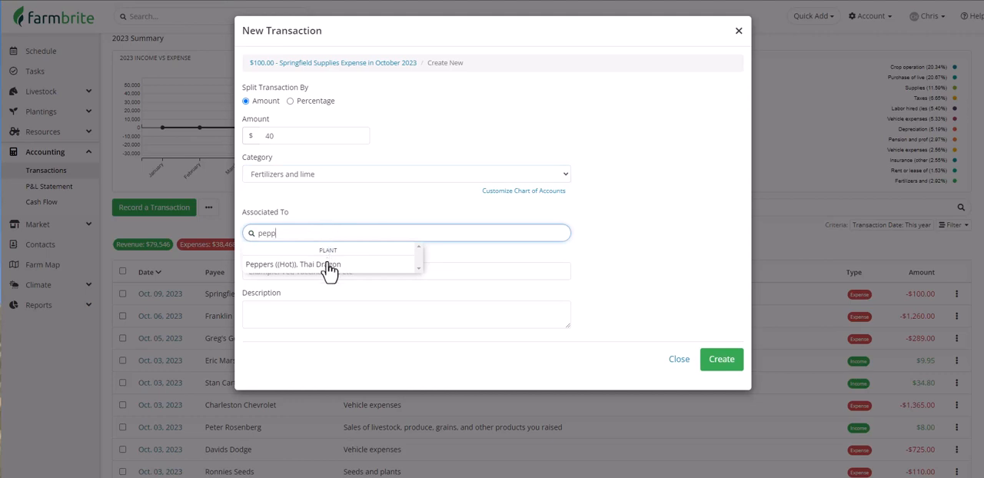
left_click(329, 264)
left_click(723, 369)
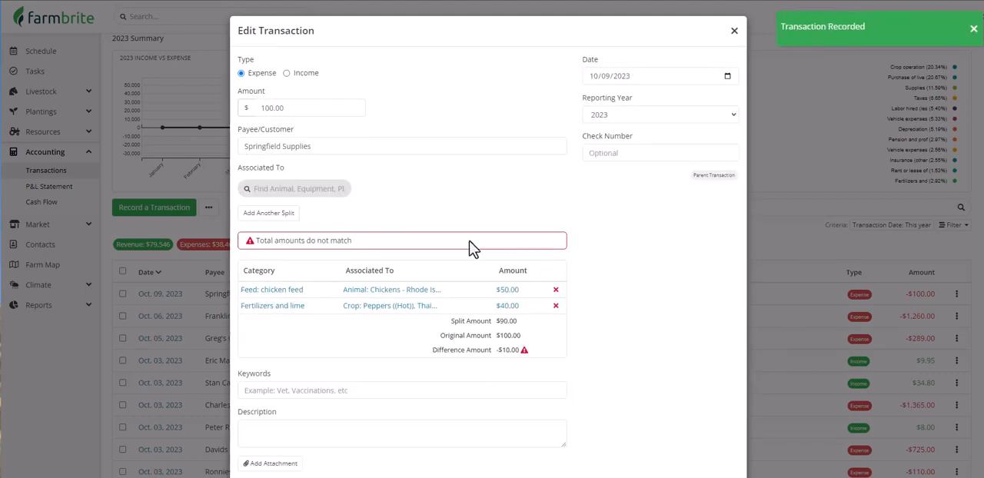
- Add a third split of $10 for Taxes to the Springfield Supplies expense and save the transaction
left_click(284, 214)
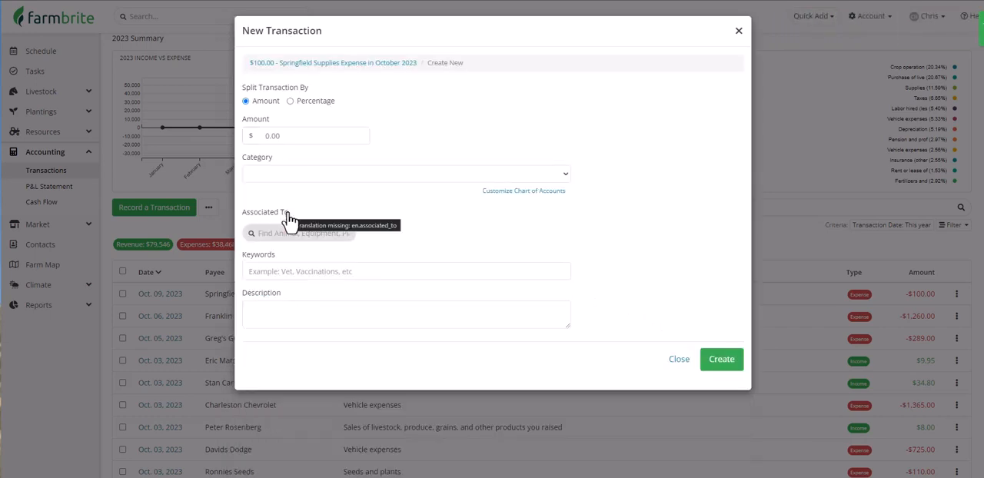
left_click(306, 136)
type("10")
left_click(312, 175)
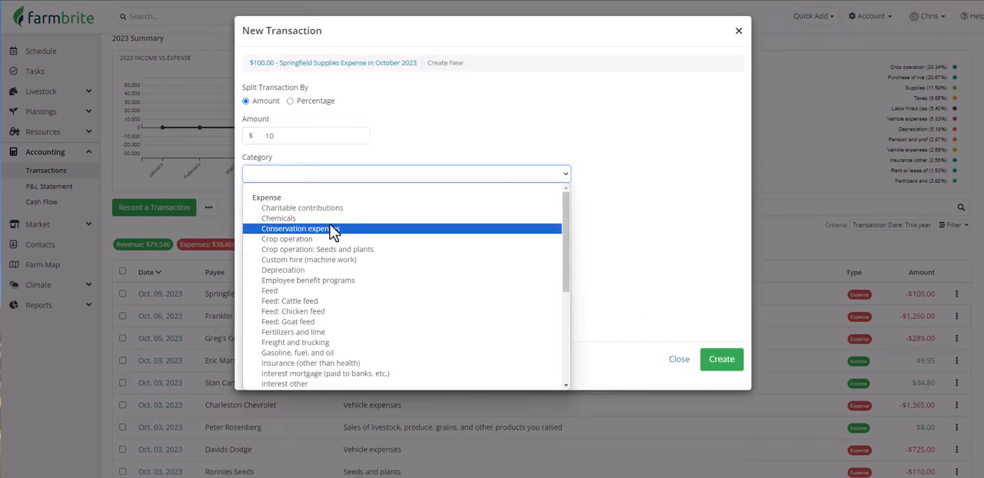
scroll(330, 231, "down", 5)
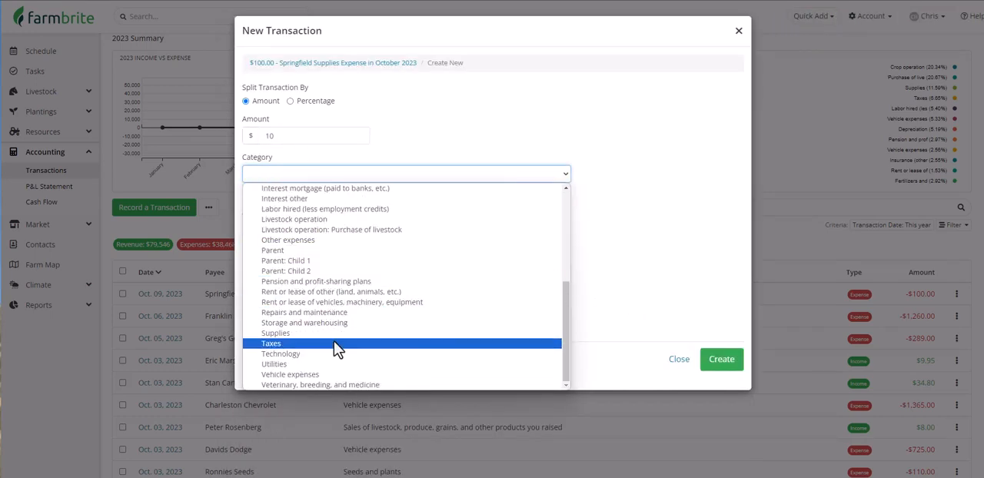
left_click(334, 344)
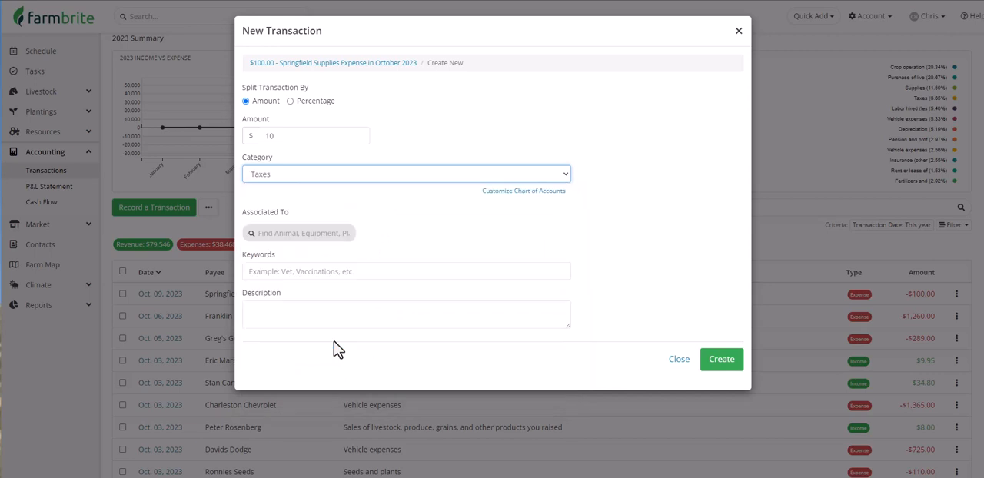
left_click(723, 361)
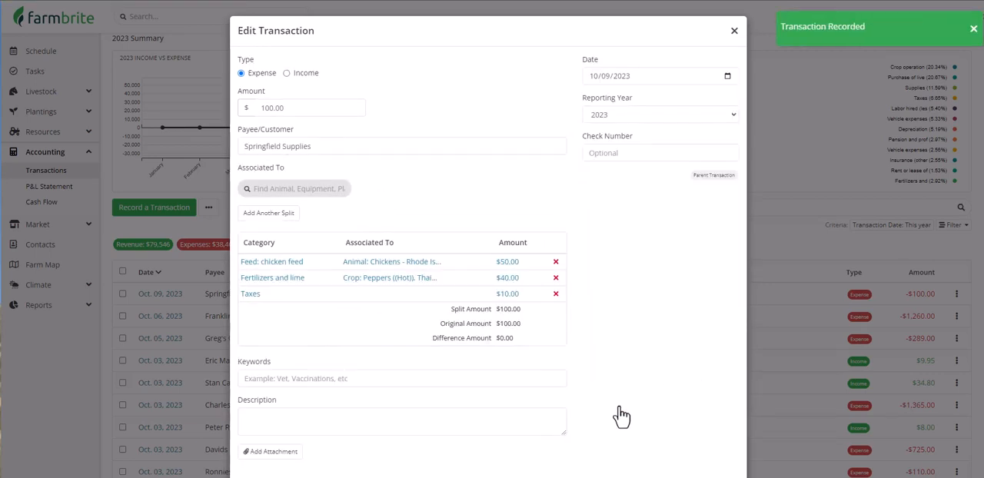
scroll(615, 417, "down", 3)
left_click(711, 433)
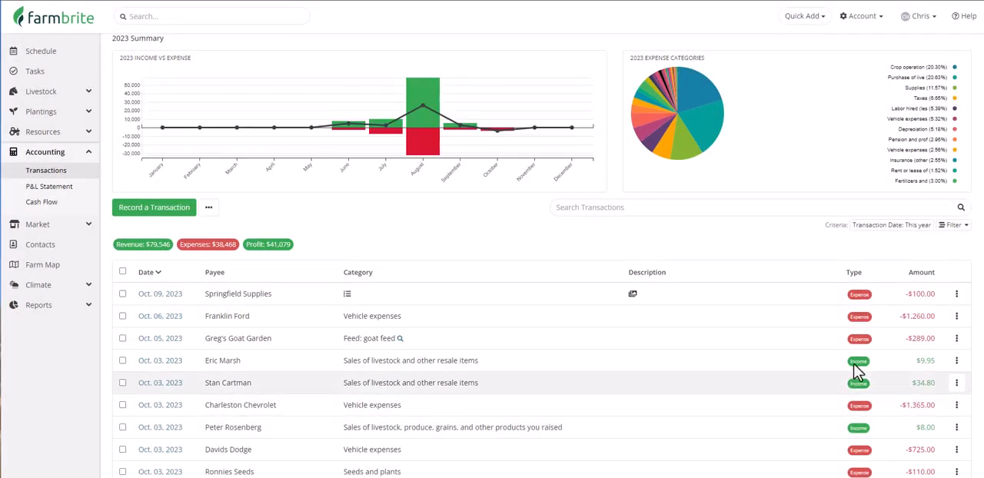
- Filter this year's transactions by the category Feed: Chicken feed
left_click(951, 225)
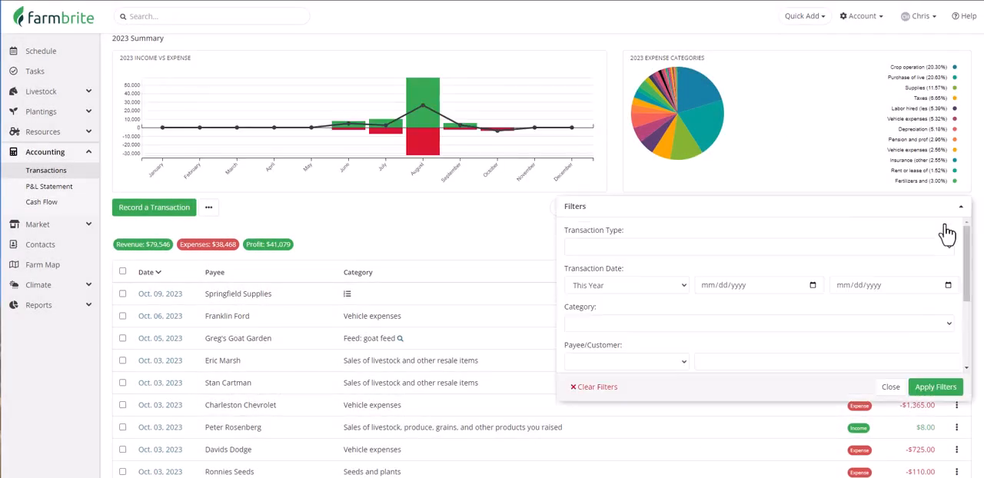
left_click(856, 321)
scroll(856, 319, "down", 2)
left_click(865, 290)
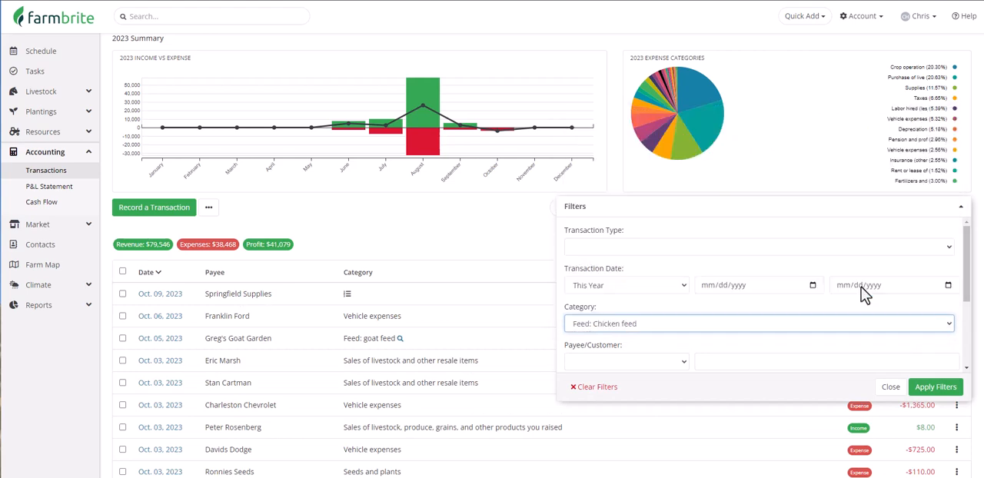
left_click(934, 388)
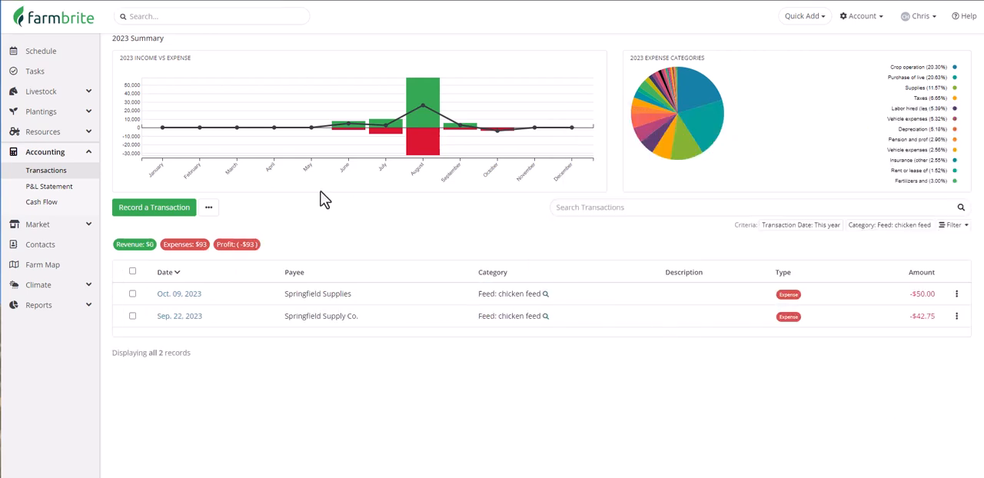
- Open the accounting records of the Chickens Rhode Island Reds livestock group
left_click(59, 92)
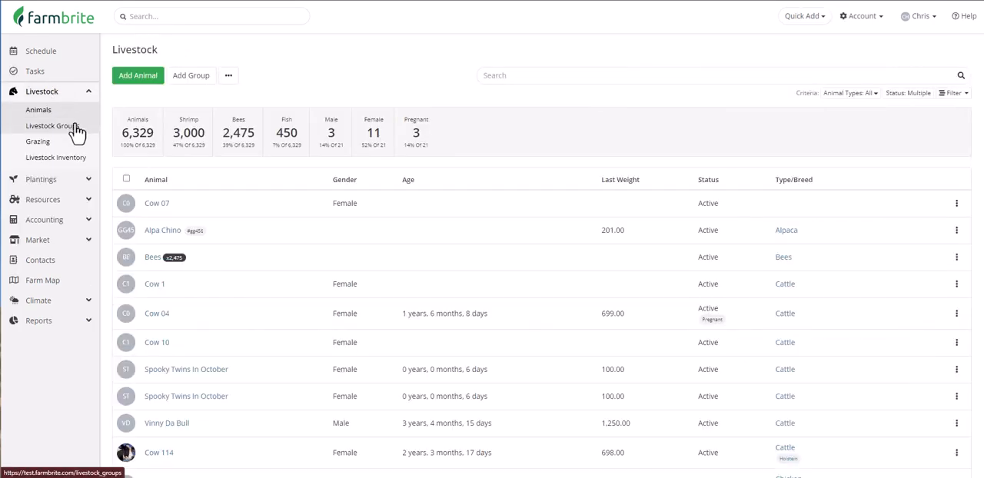
left_click(77, 131)
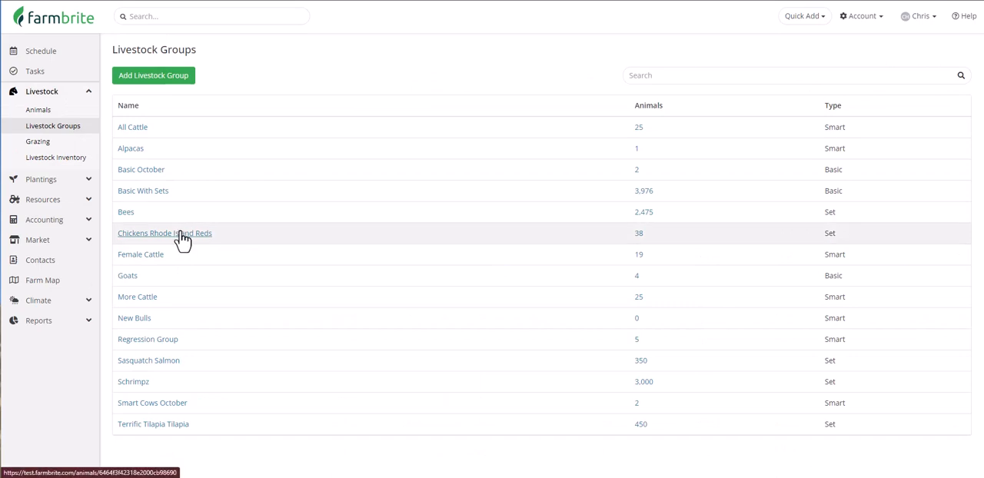
left_click(181, 234)
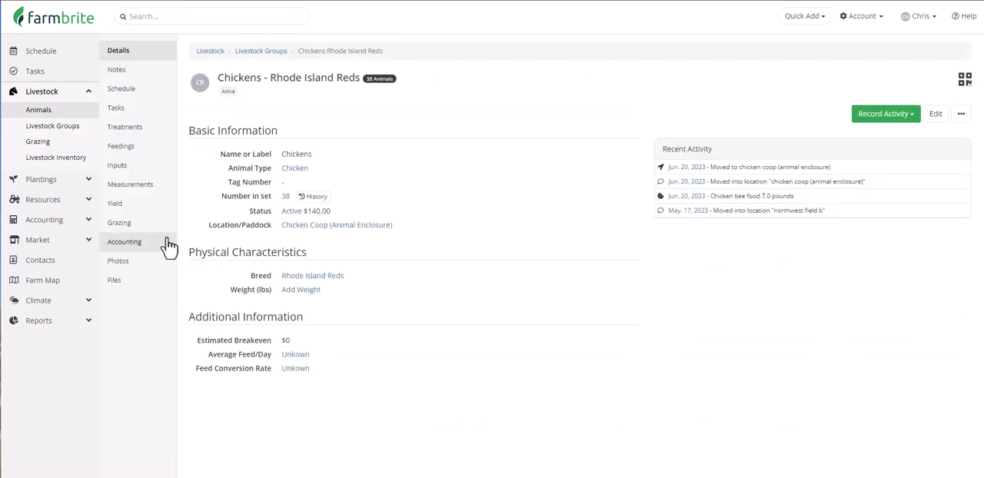
left_click(170, 243)
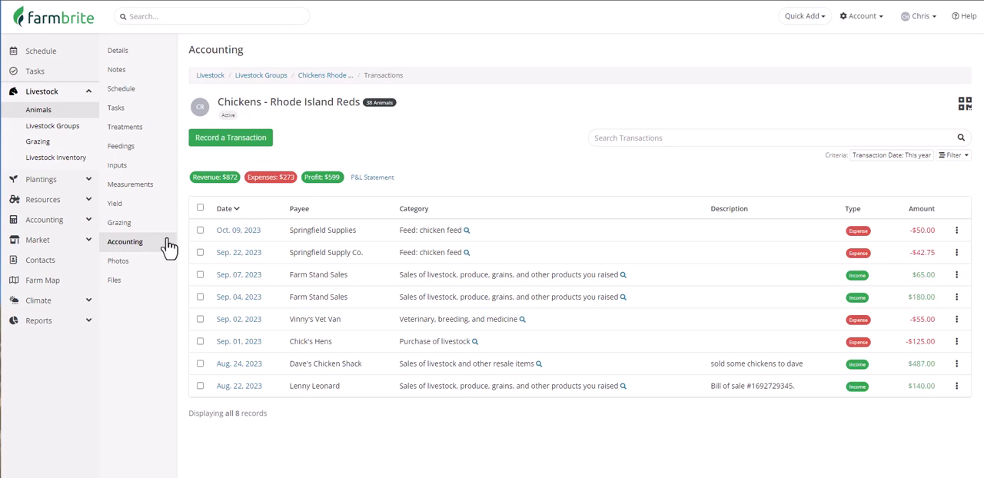
- View the P&L Statement for the Chickens - Rhode Island Reds set and review its income and expenses
left_click(370, 180)
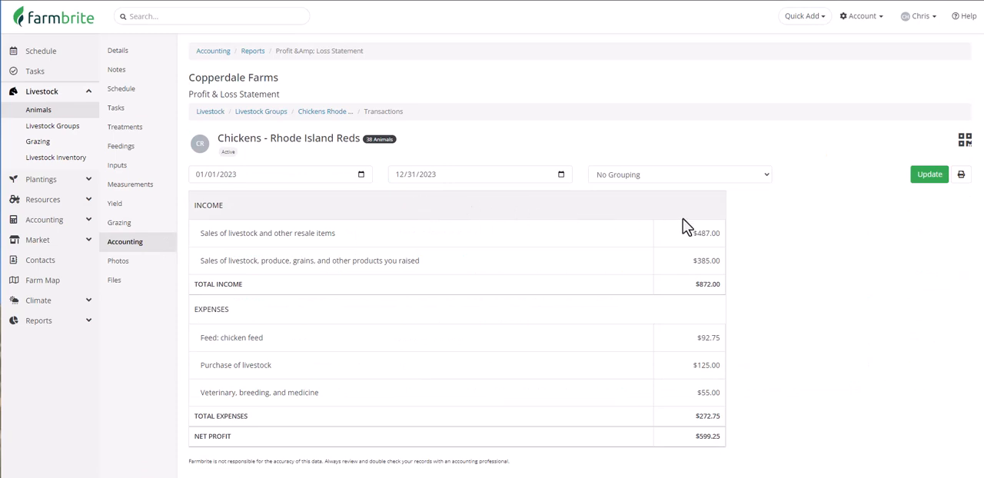
scroll(756, 220, "down", 1)
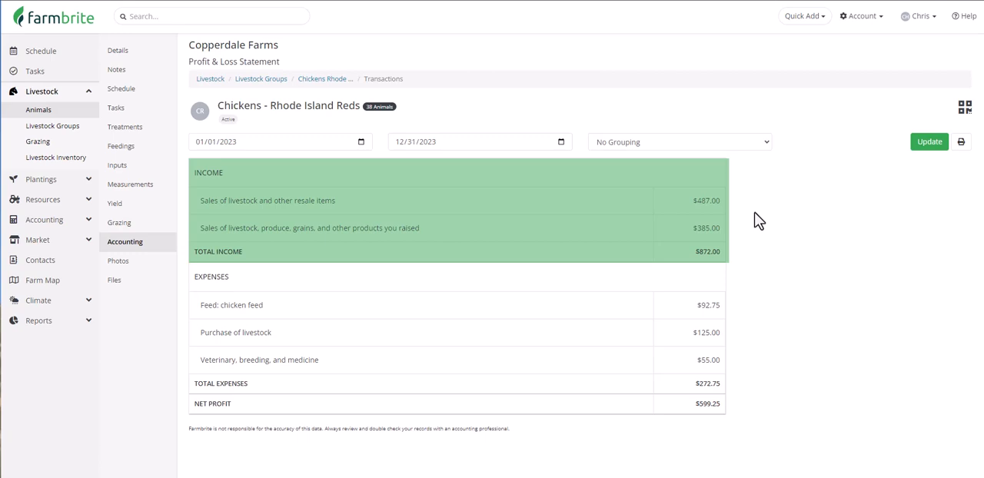
scroll(799, 262, "up", 1)
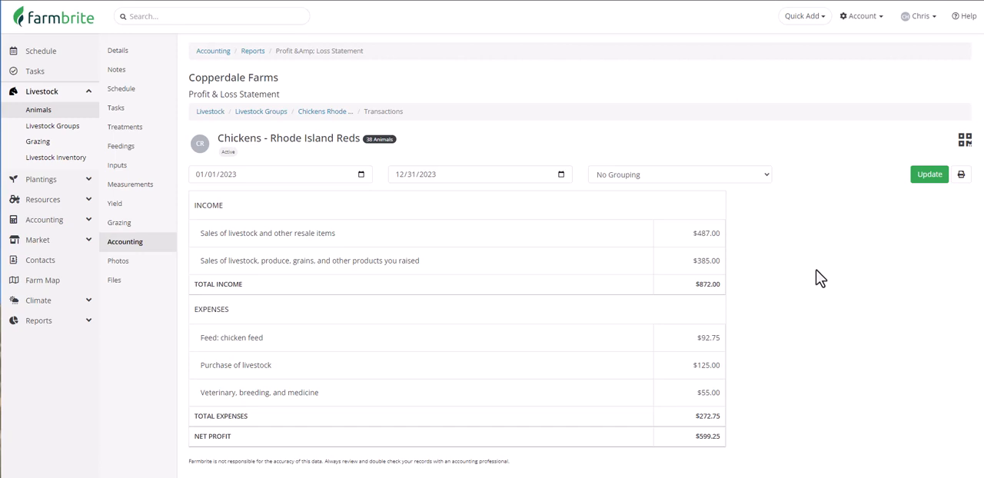
- Open the farm's Chart of Accounts and check the tax lines assigned to the Feed subcategories
left_click(861, 18)
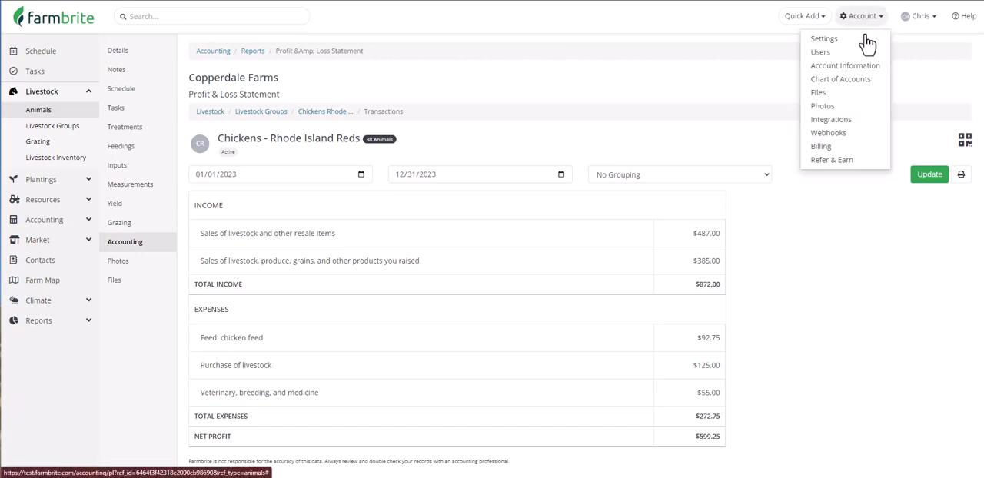
left_click(871, 89)
scroll(868, 104, "down", 5)
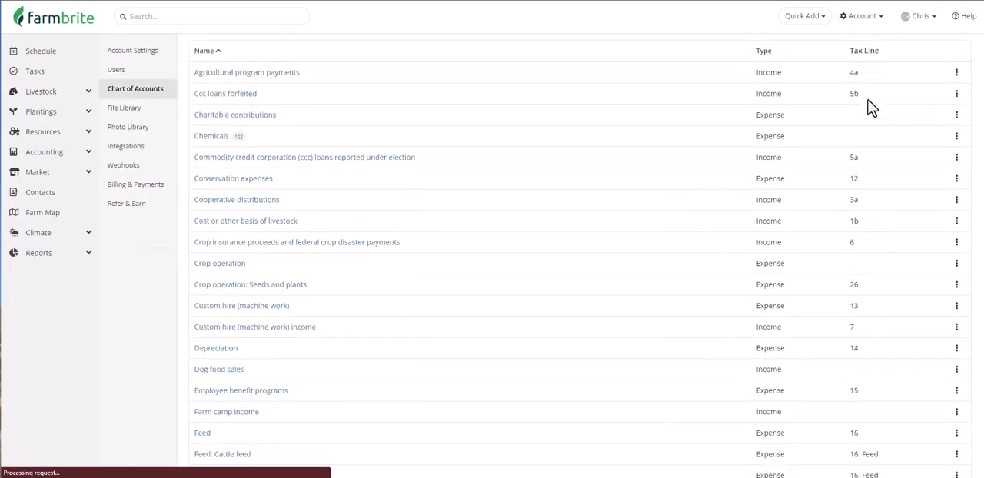
scroll(871, 107, "down", 4)
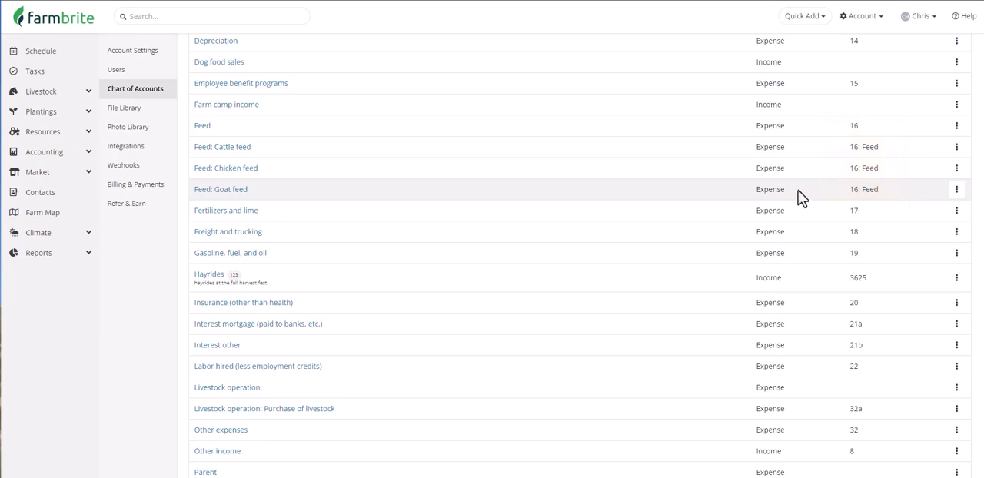
- Open the Tax Summary / Schedule F standard report and examine the feed line among the expenses
left_click(55, 266)
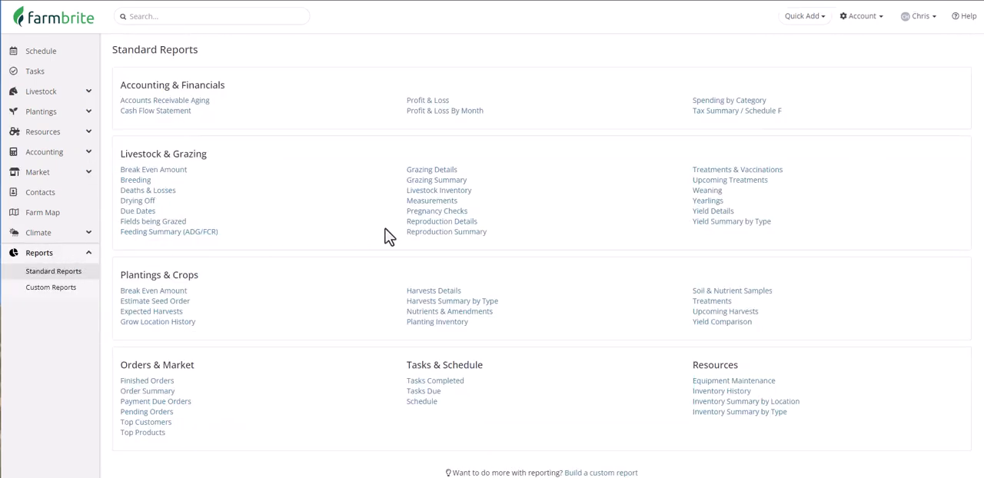
left_click(725, 114)
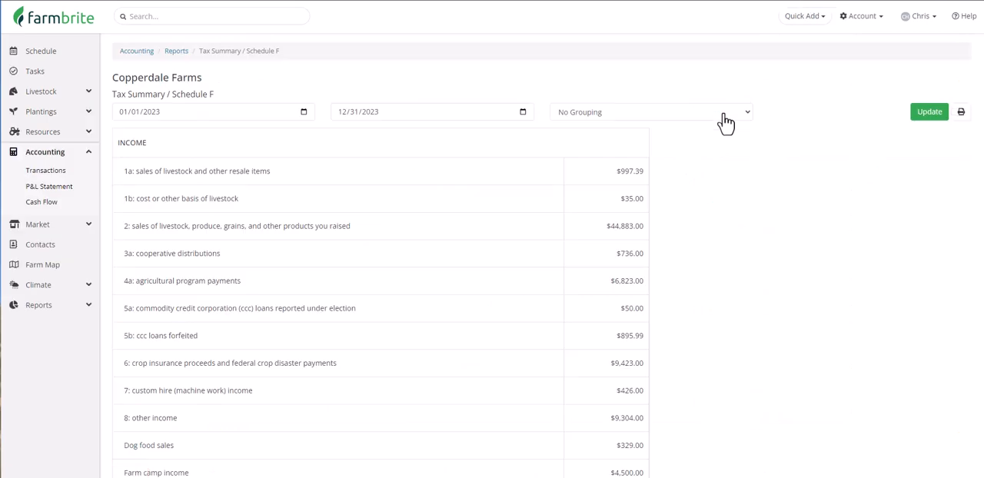
scroll(729, 160, "down", 5)
scroll(727, 156, "down", 4)
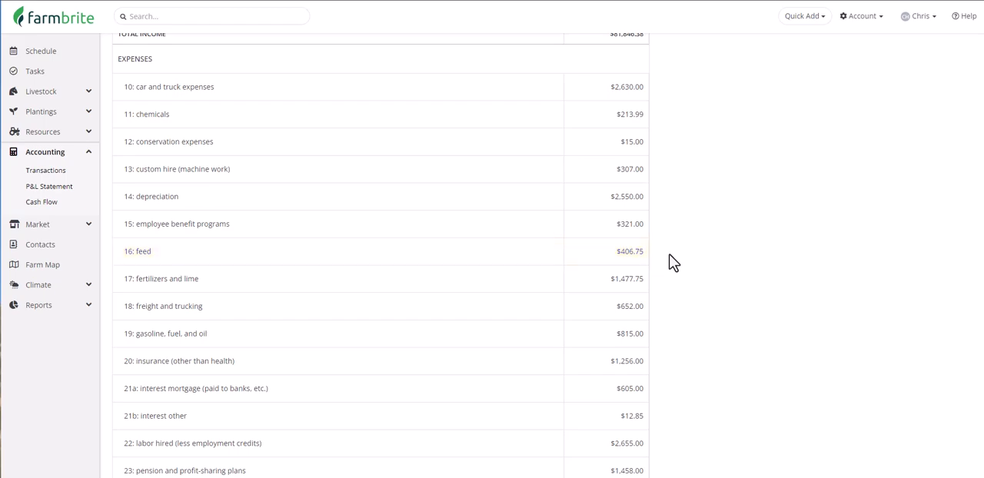
- Open the farm-wide P&L Statement and examine the expense breakdown by Feed subcategory
left_click(74, 188)
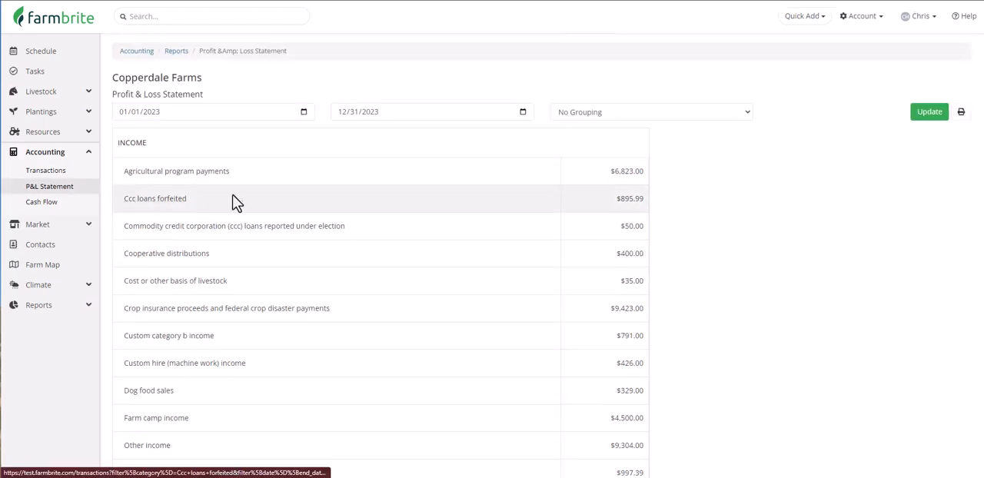
scroll(716, 261, "down", 10)
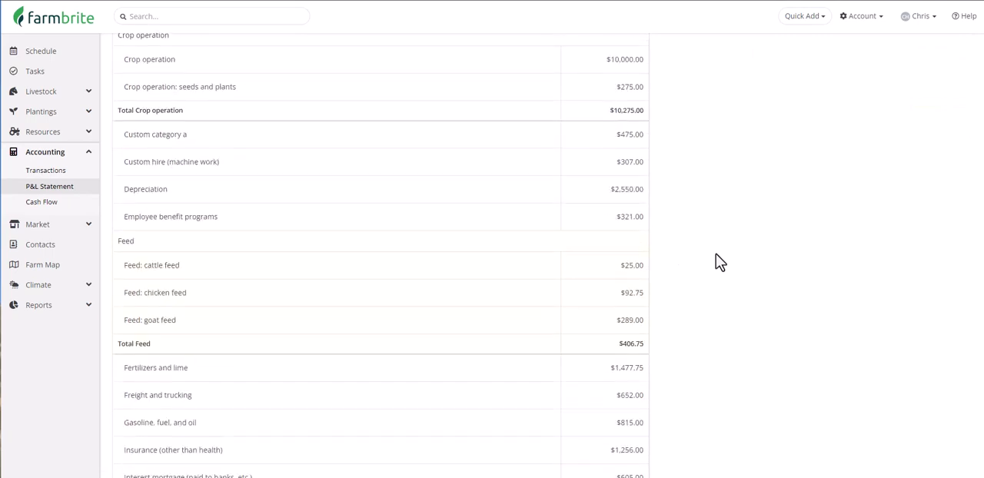